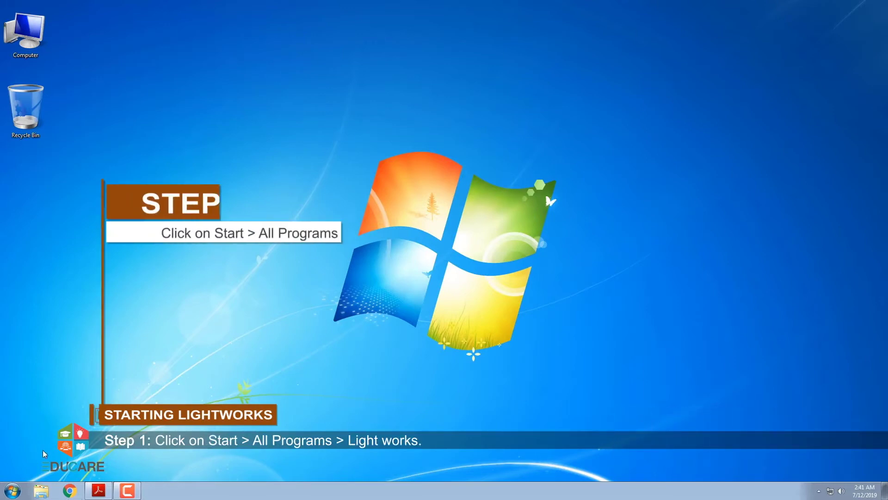
Launch Lightworks from its folder in the Start menu's All Programs list.
left_click(13, 490)
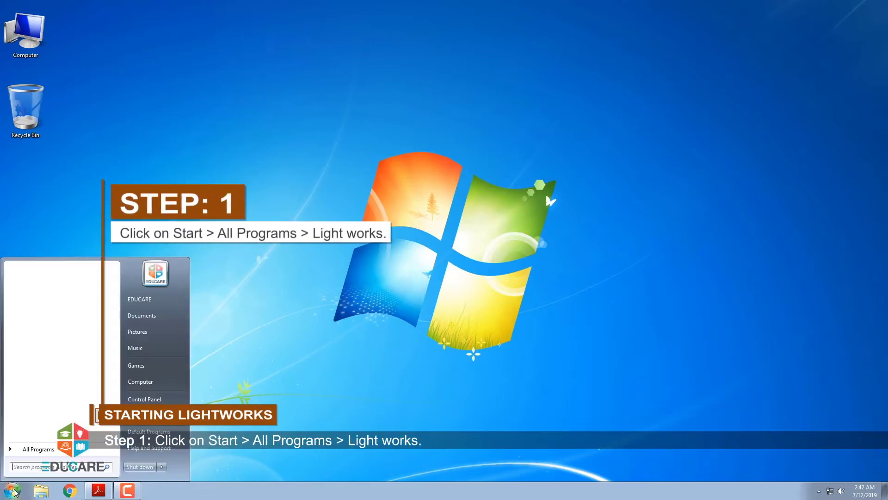
left_click(37, 449)
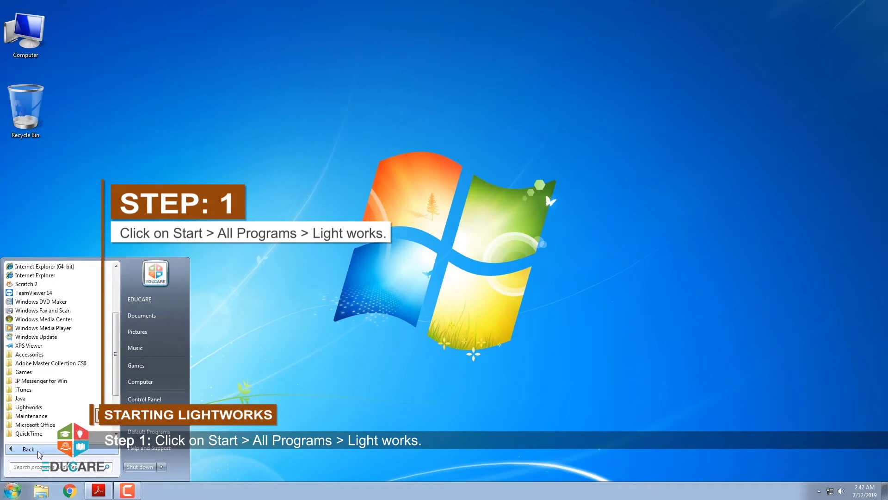
left_click(29, 407)
left_click(40, 418)
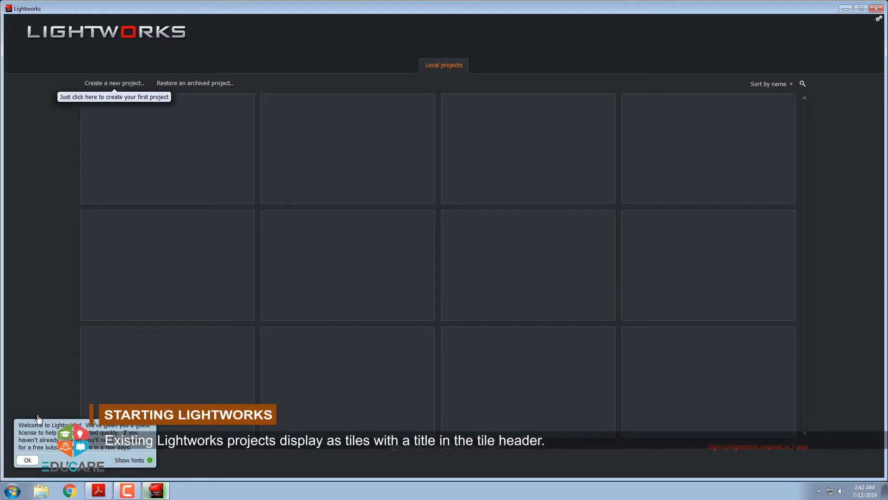
Dismiss the welcome licence notice and start creating a new project.
left_click(28, 459)
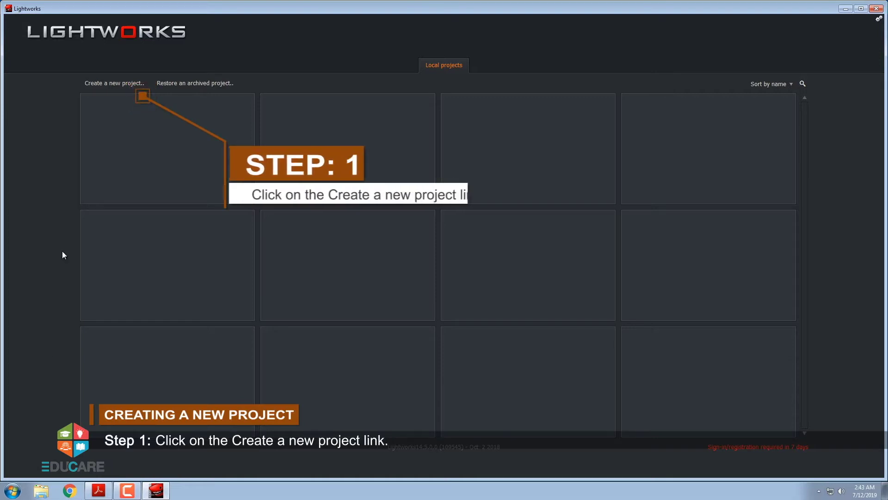
left_click(114, 84)
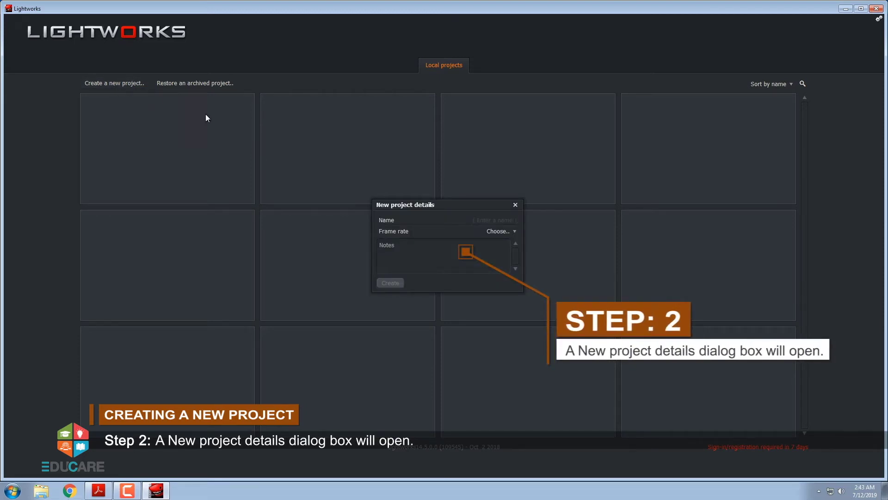
Create a project named 'Incredible India' with a 24 fps frame rate.
left_click(478, 219)
type("Incre")
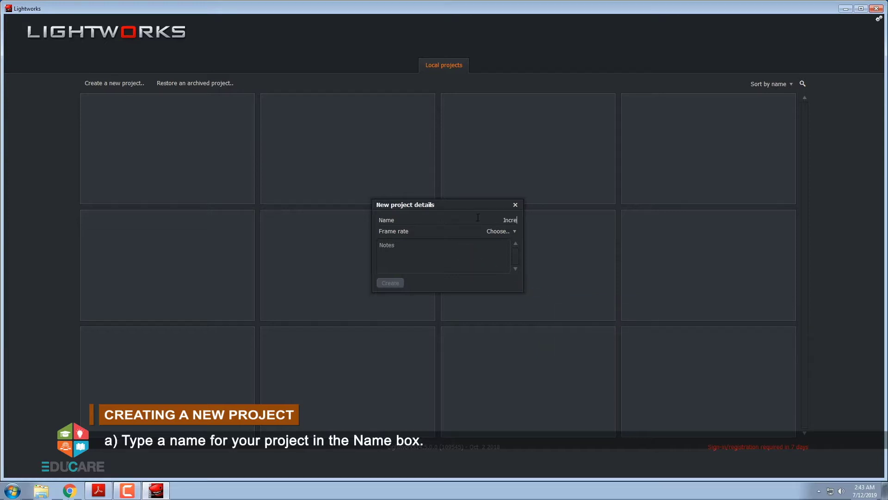
type("dible India")
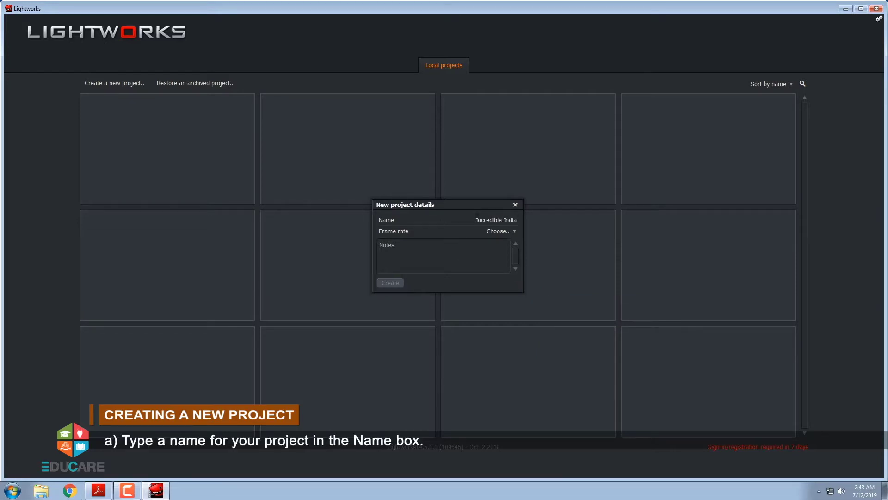
left_click(514, 231)
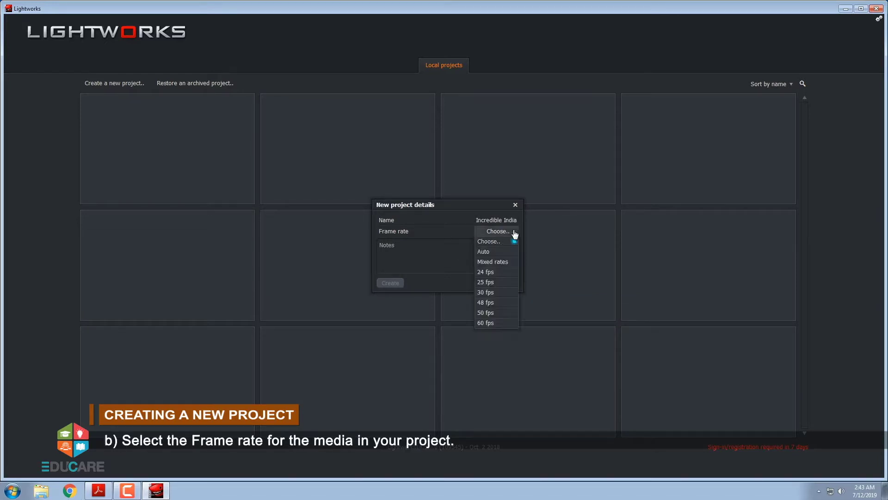
left_click(508, 273)
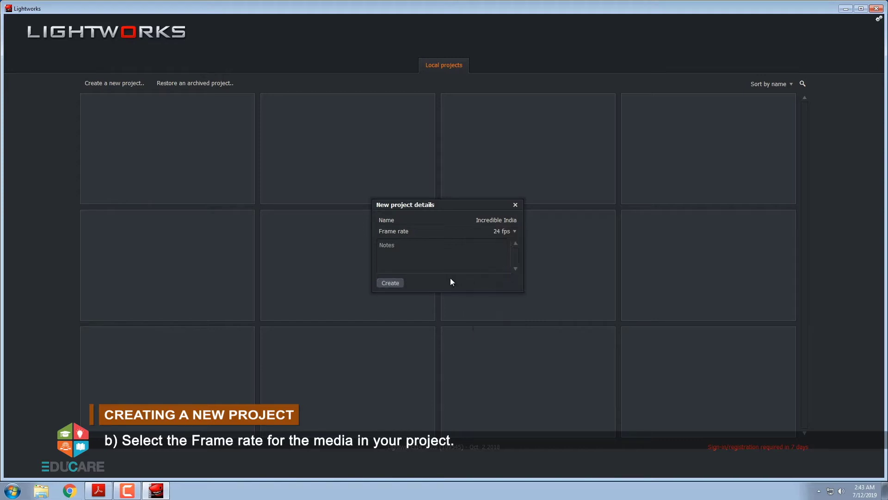
left_click(391, 283)
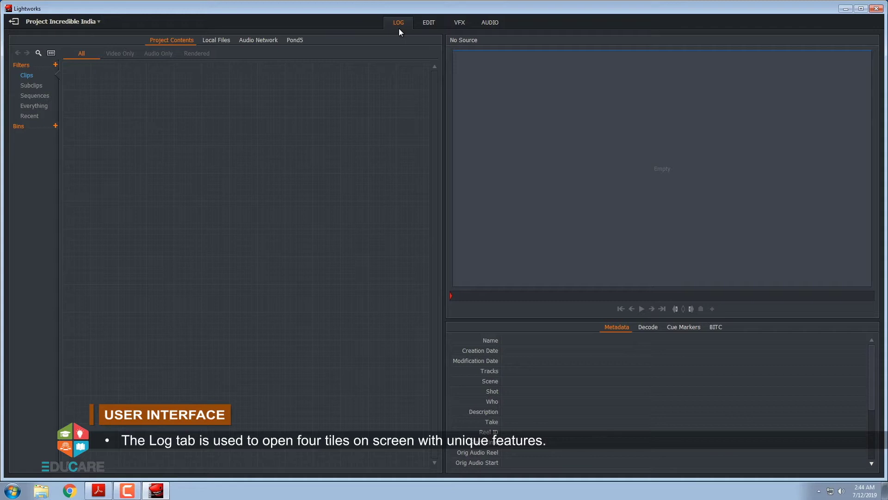
Switch to the Edit workspace showing the Sequence #1 viewer and blank timeline.
left_click(426, 29)
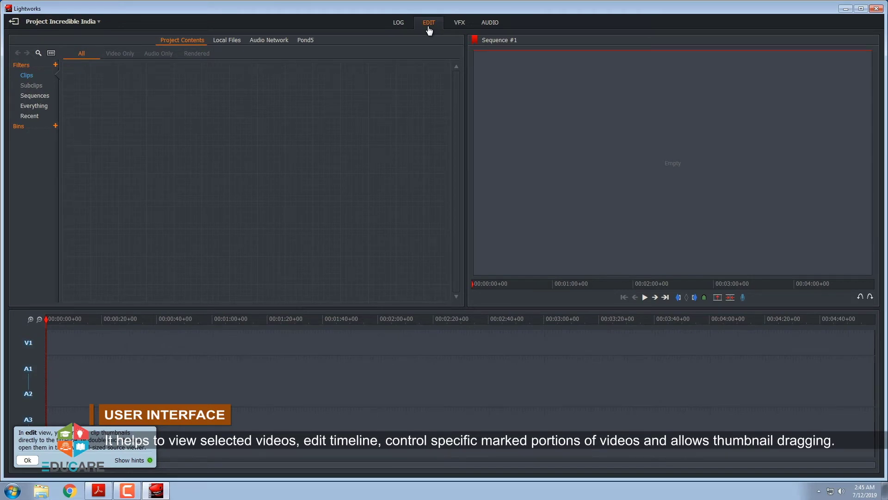
Look through the VFX and Audio workspaces, then go back to Log.
left_click(459, 25)
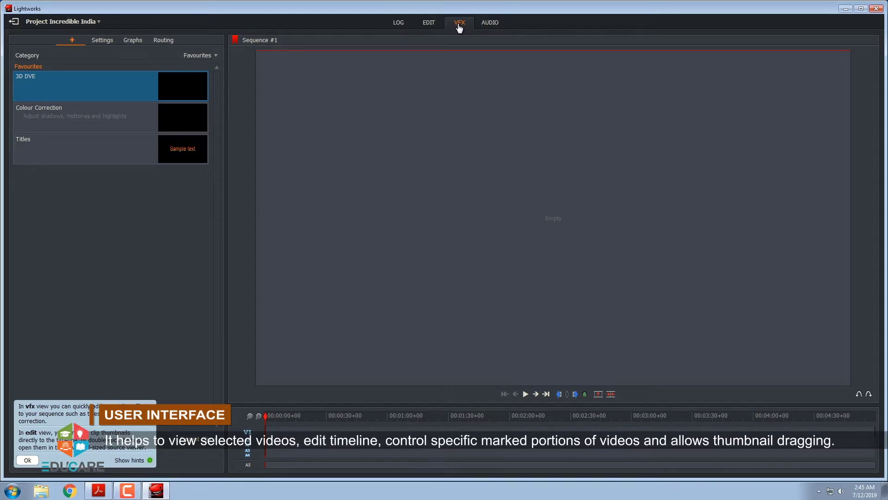
left_click(494, 24)
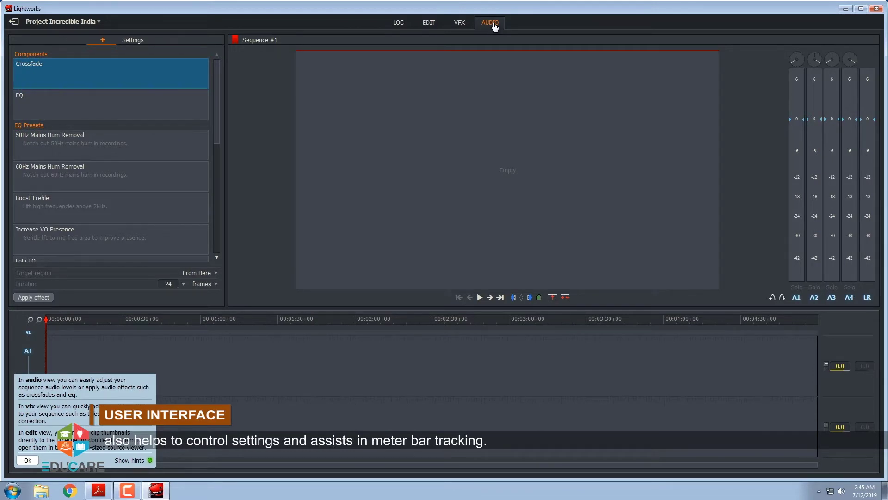
left_click(403, 28)
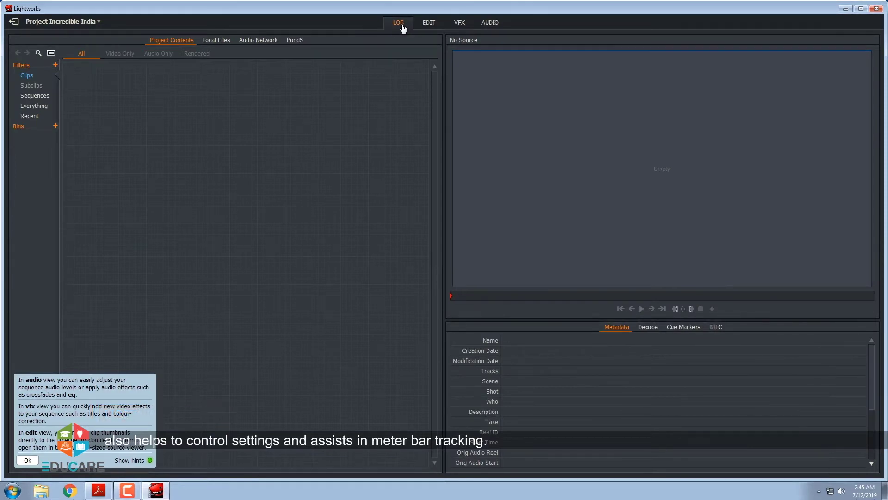
Import Icn India.mp4 from the Videos folder via Local Files and cue it near its start.
left_click(27, 460)
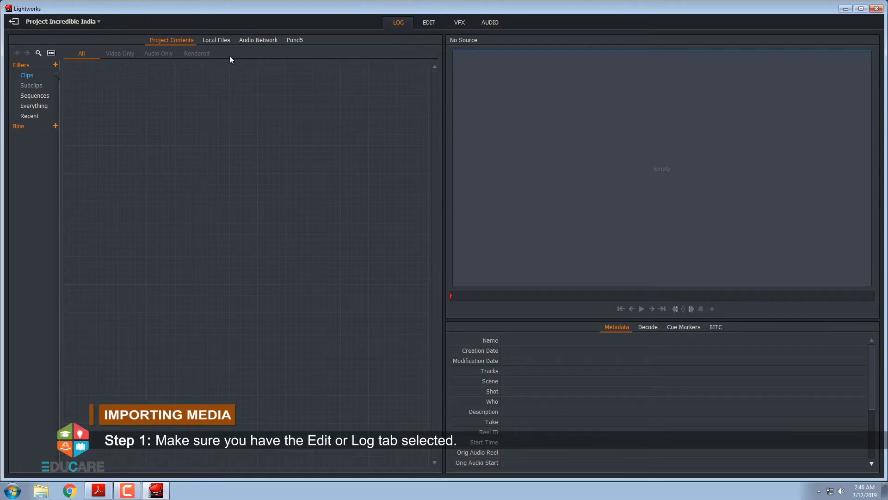
left_click(219, 42)
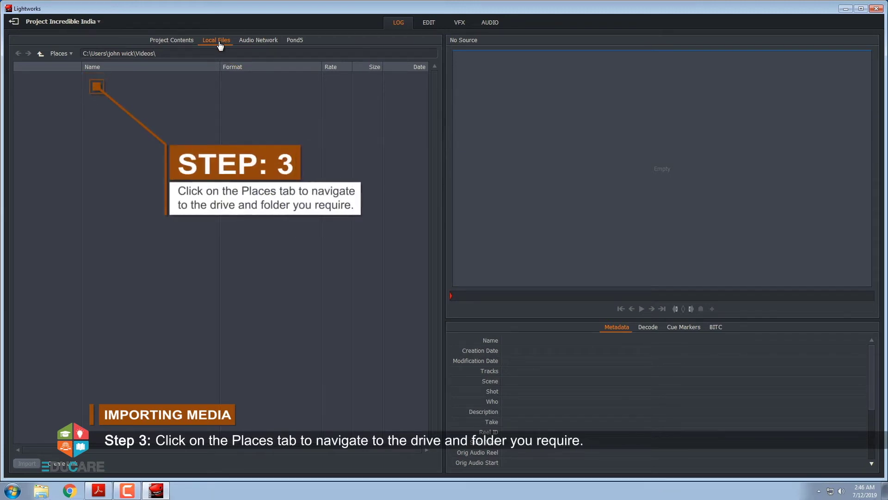
left_click(65, 54)
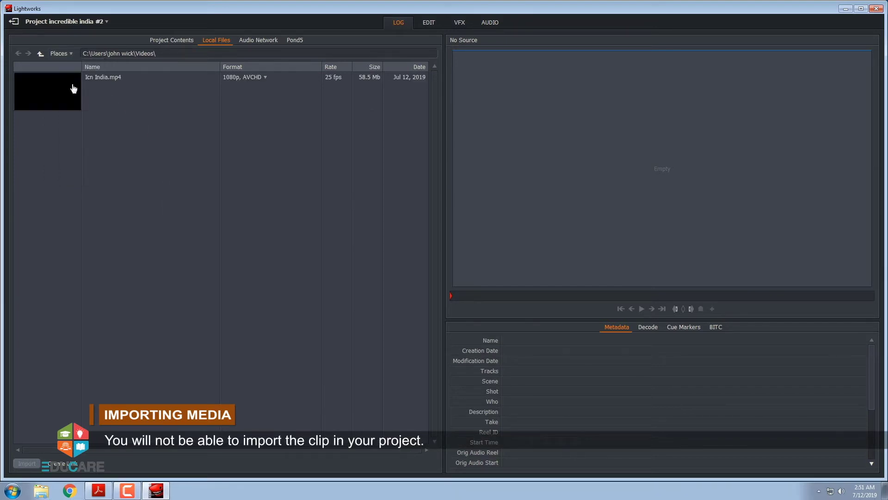
left_click(72, 84)
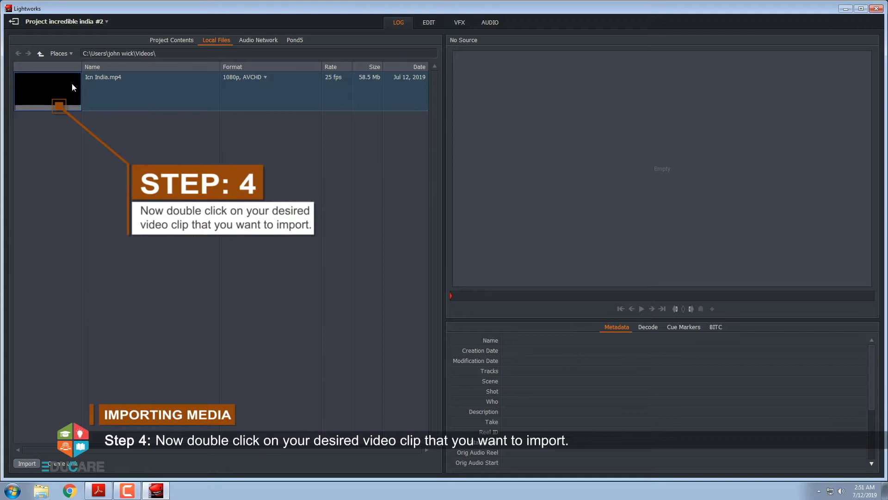
double_click(72, 84)
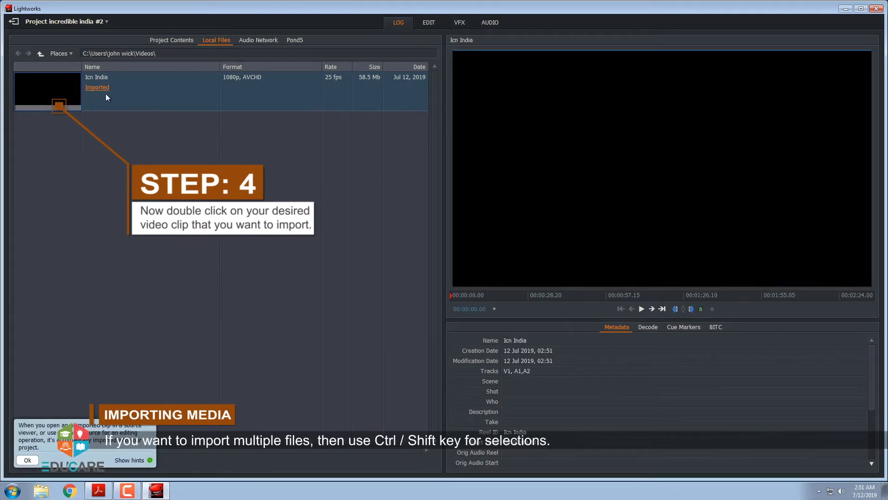
left_click(175, 149)
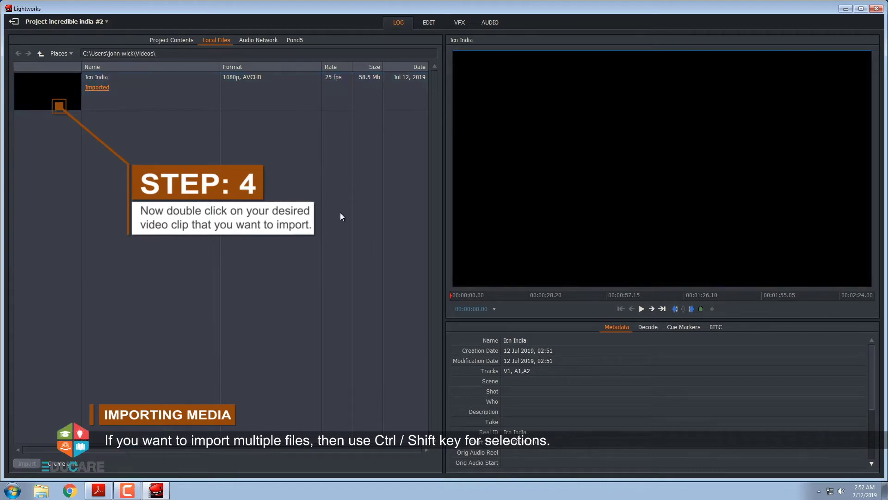
left_click(456, 296)
Scrub the Icn India clip further into its footage.
left_click_drag(456, 296, 548, 299)
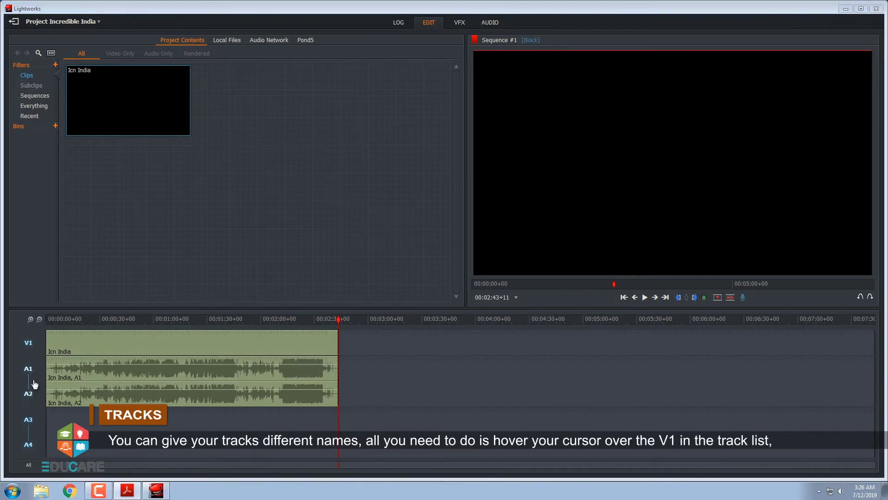
Rename track V1 to 'Video' using its Rename... command.
right_click(30, 349)
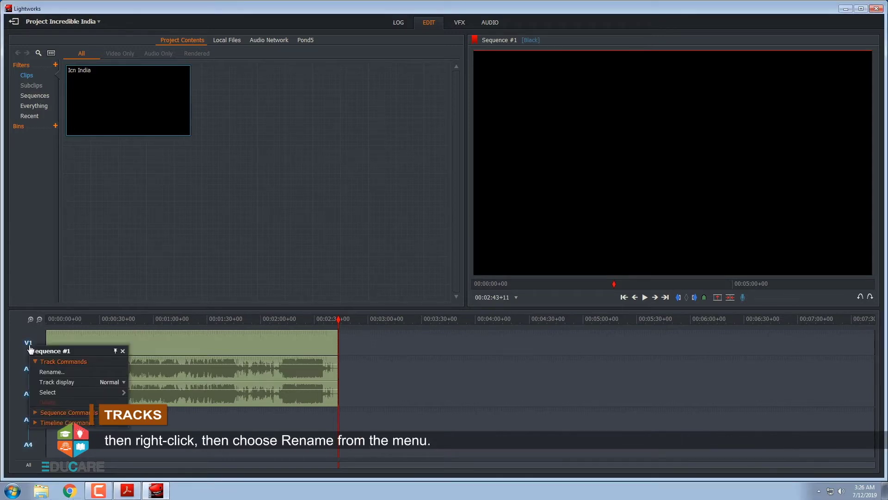
left_click(46, 372)
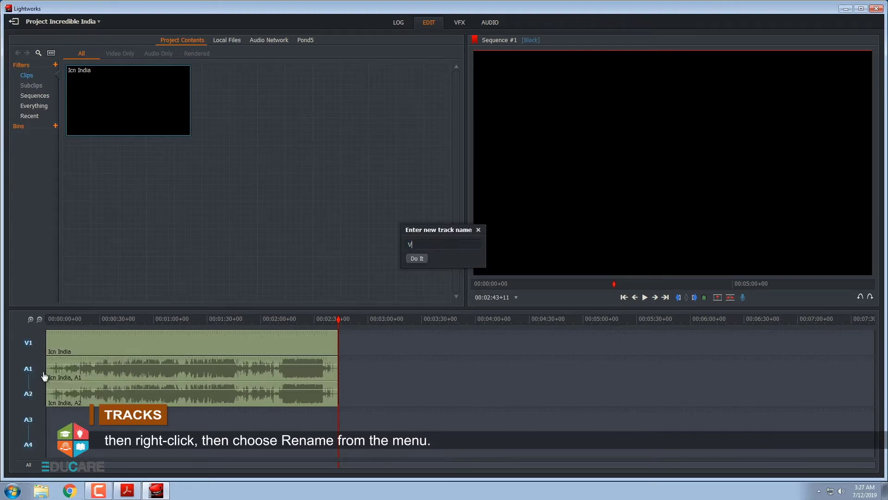
left_click(416, 258)
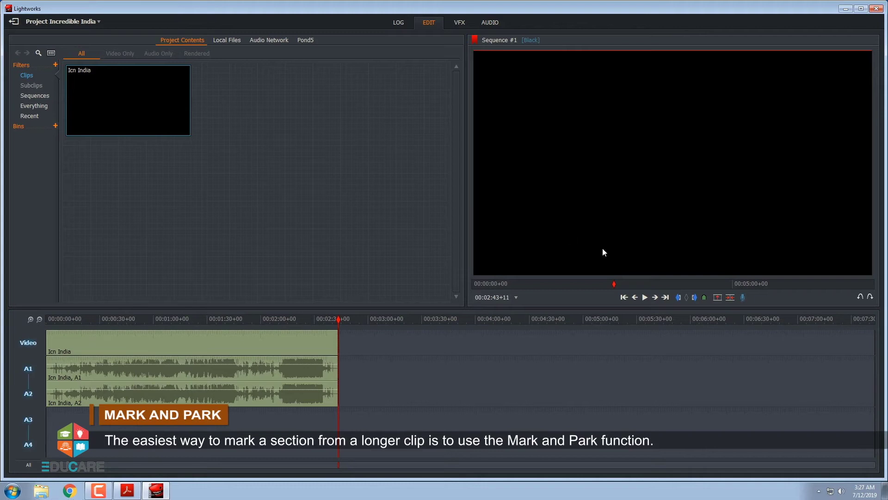
Mark an in point about 1:24 into the sequence, then scrub further along the timeline.
left_click_drag(614, 287, 544, 289)
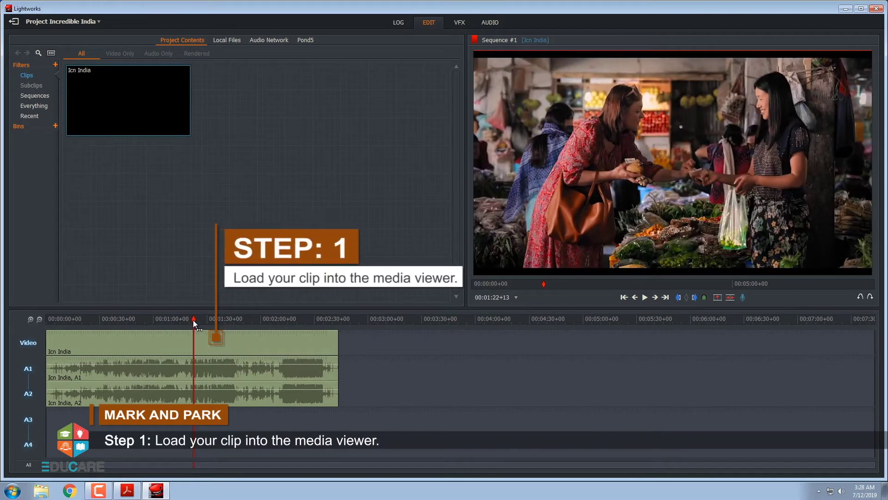
mouse_move(193, 323)
left_mouse_down()
mouse_move(179, 324)
mouse_move(197, 328)
left_mouse_up()
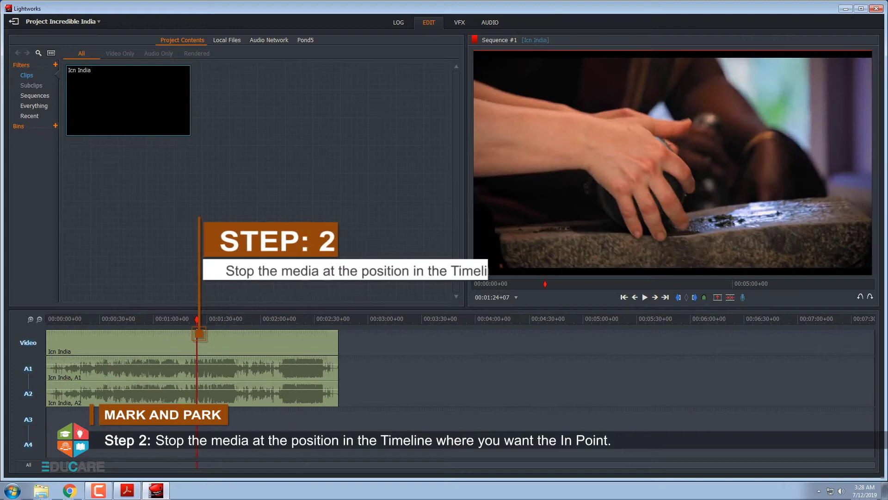
left_click(677, 298)
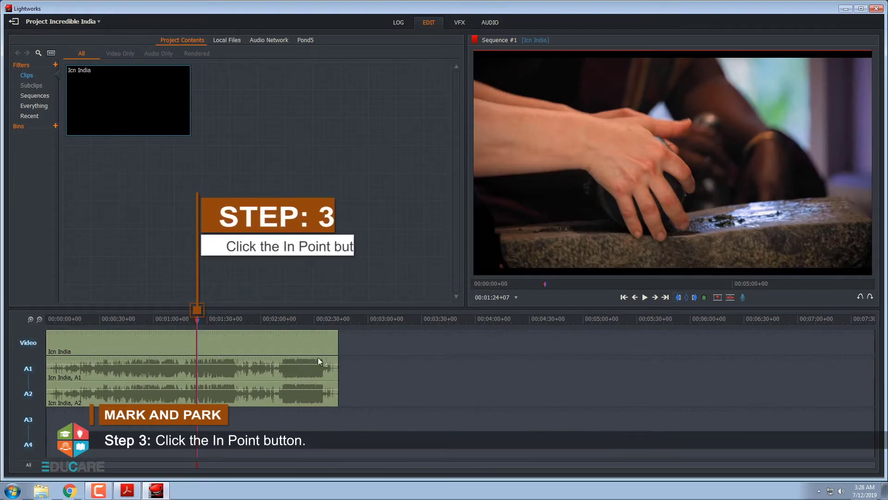
left_click_drag(197, 320, 235, 327)
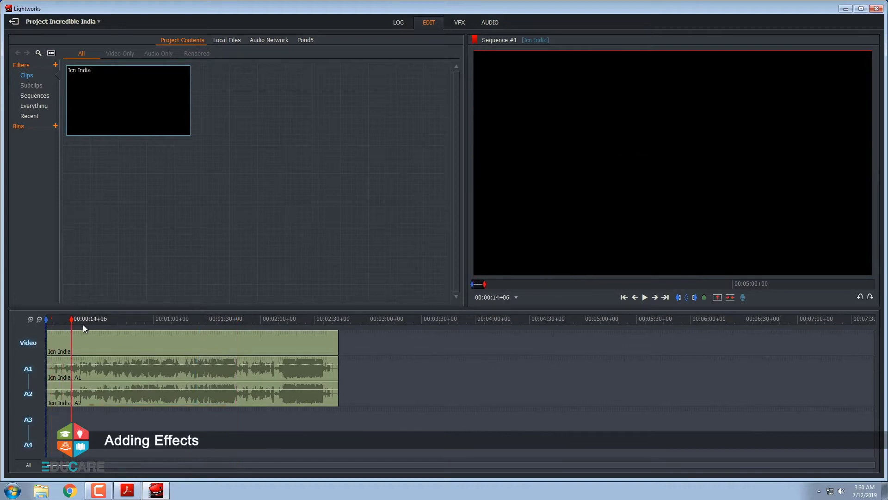
left_click_drag(83, 327, 123, 327)
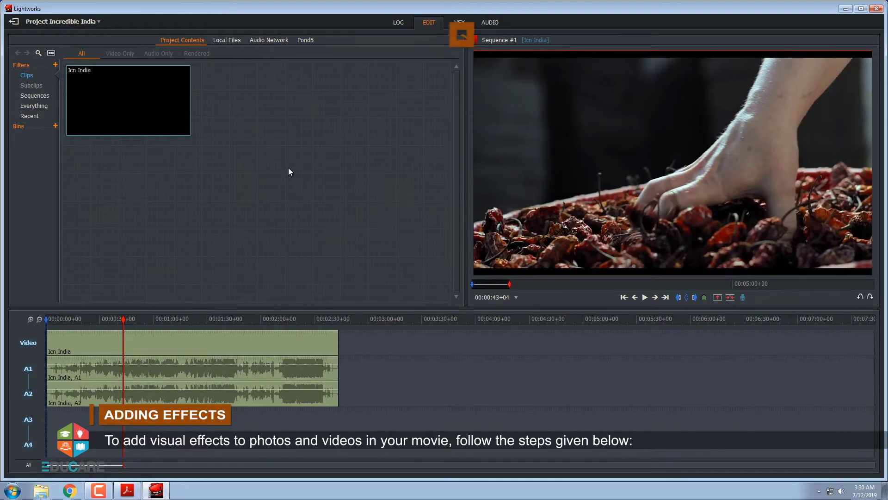
Switch to the VFX workspace with the playhead at 00:00:43+04.
left_click(459, 26)
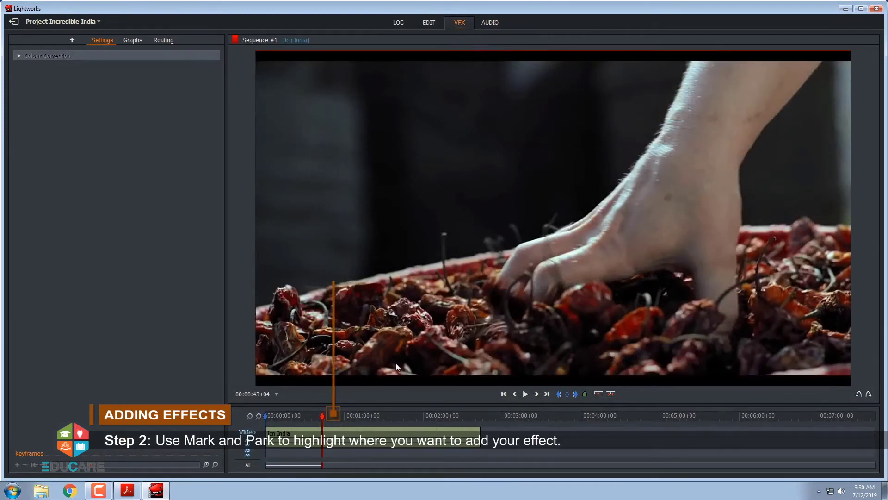
Mark an in point and an out point near 1:01, then park at about 53 seconds inside the region.
left_click(559, 394)
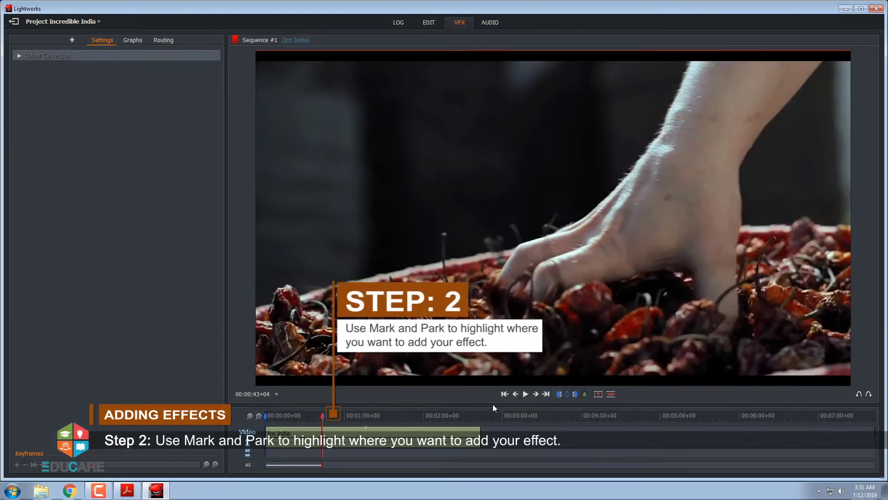
left_click(346, 414)
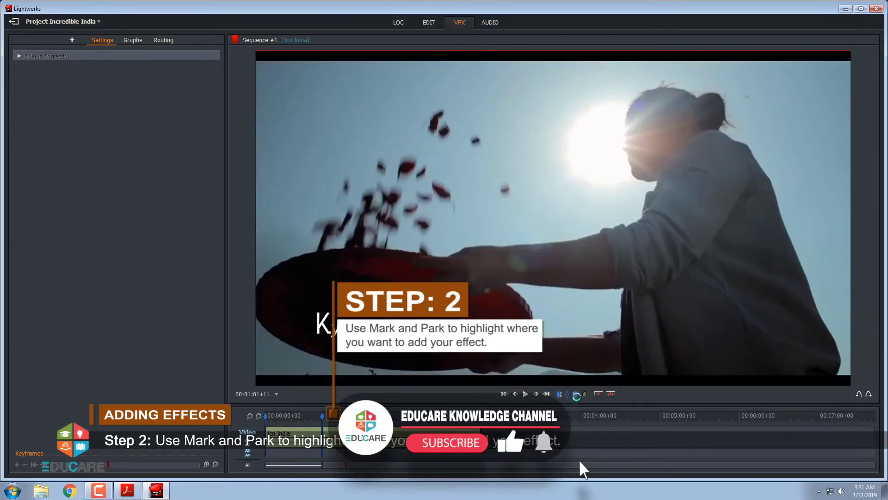
left_click(575, 394)
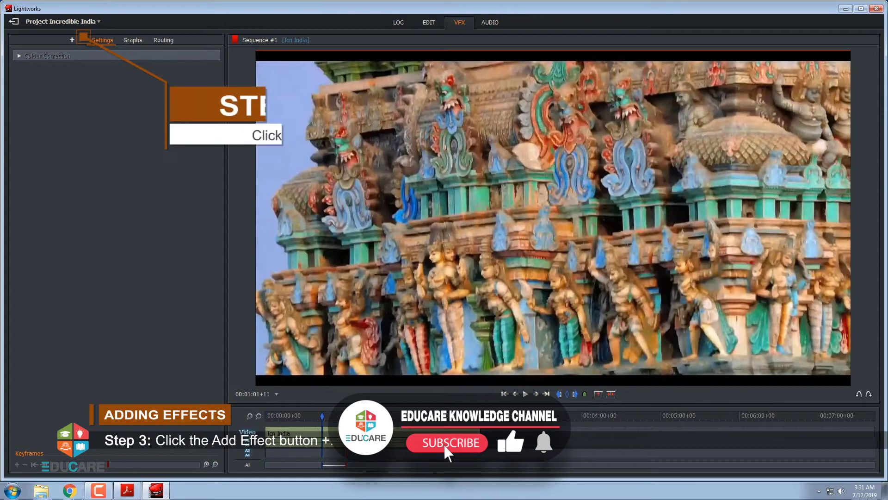
left_click(336, 415)
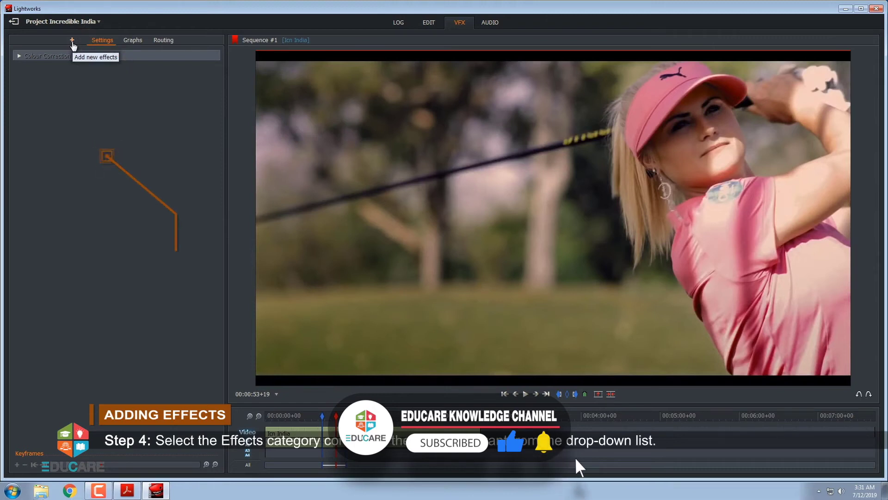
Apply the DVE Angle Left effect to the marked region and scrub through to preview it.
left_click(72, 42)
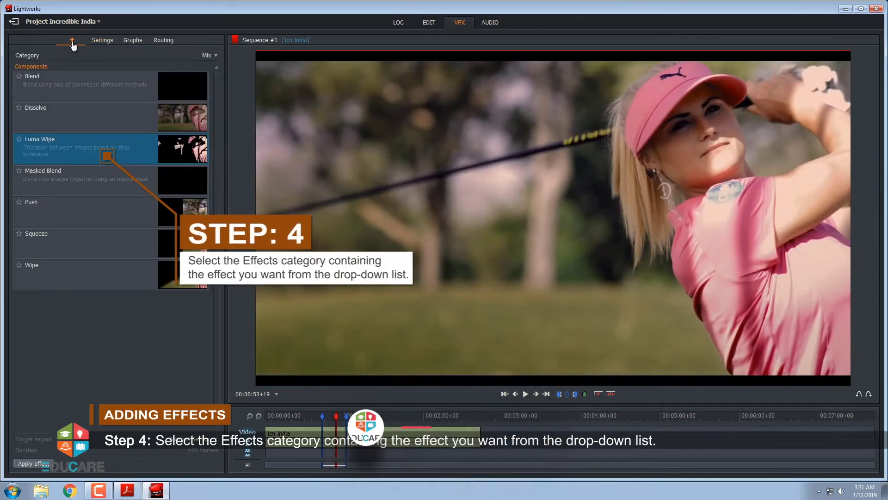
left_click(216, 56)
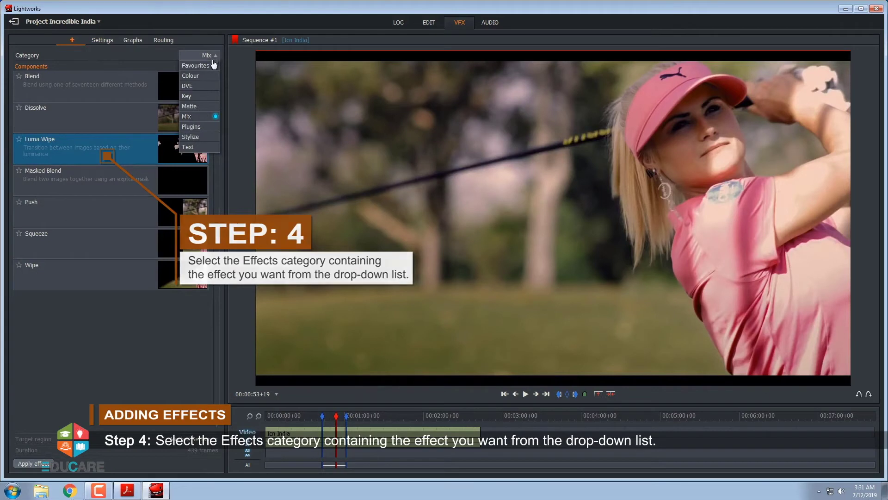
left_click(199, 85)
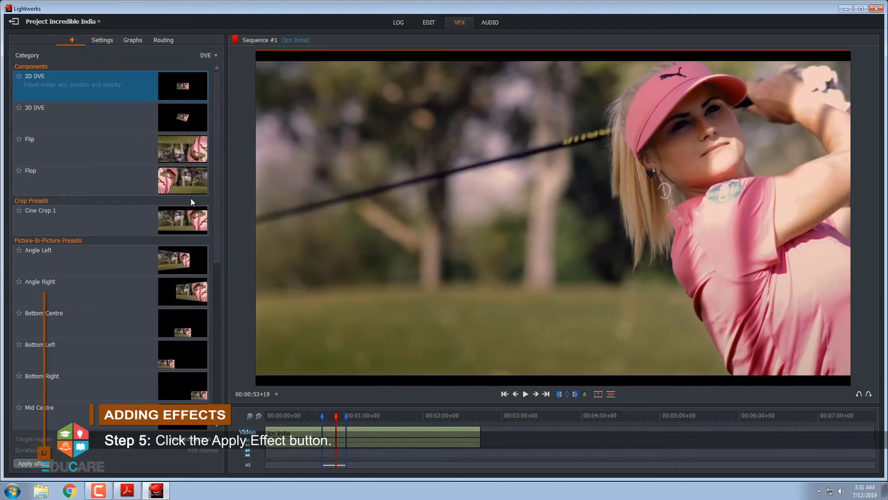
left_click(185, 260)
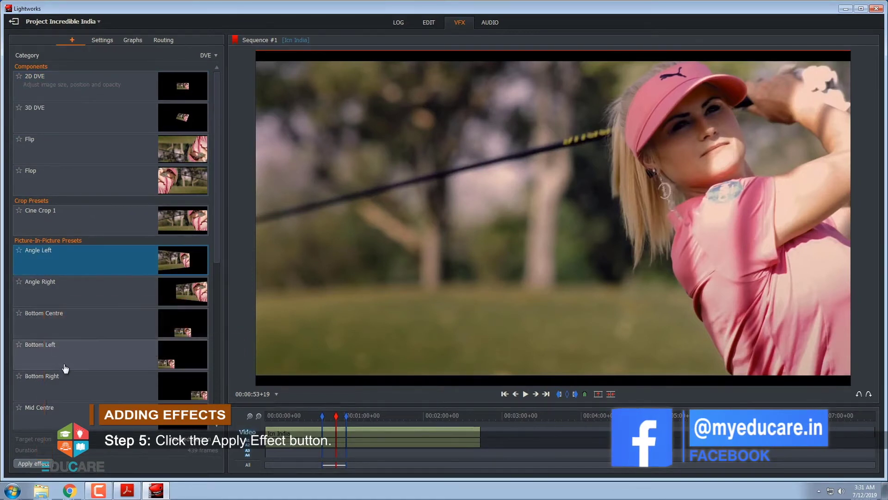
left_click(30, 465)
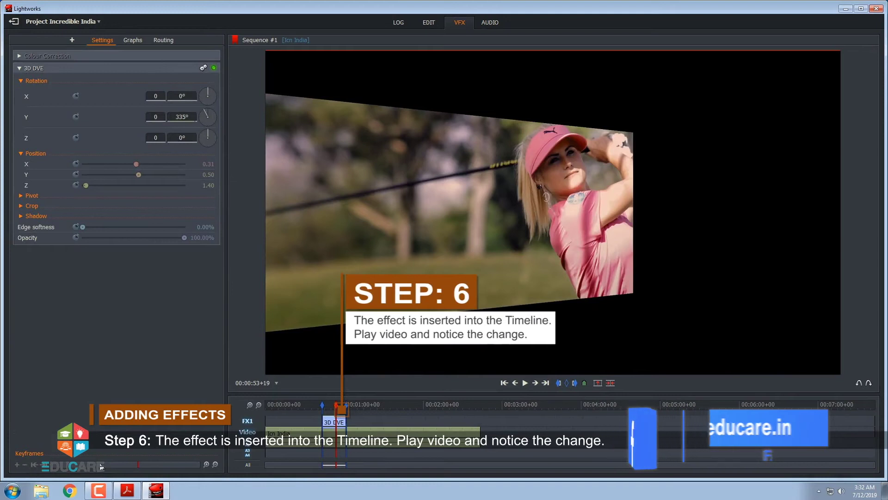
left_click(322, 406)
left_click_drag(321, 407, 334, 410)
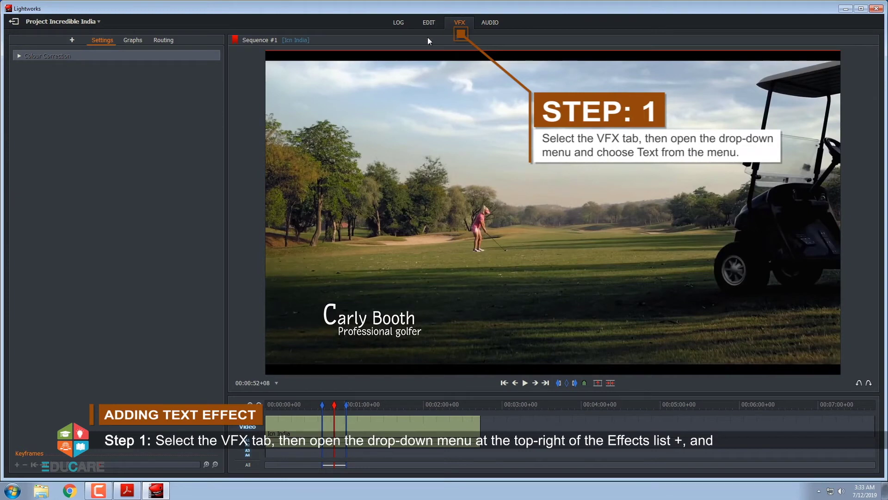
Show the Text effects category and apply the Crawl effect to the marked region.
left_click(72, 41)
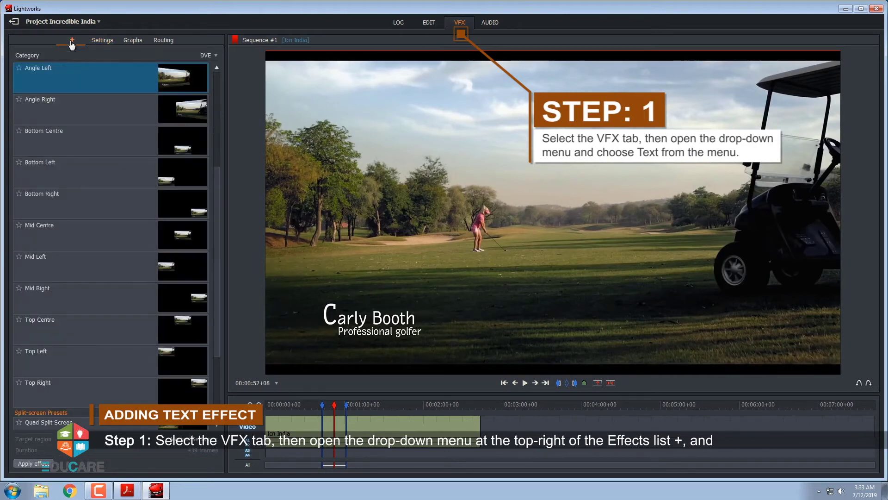
left_click(208, 55)
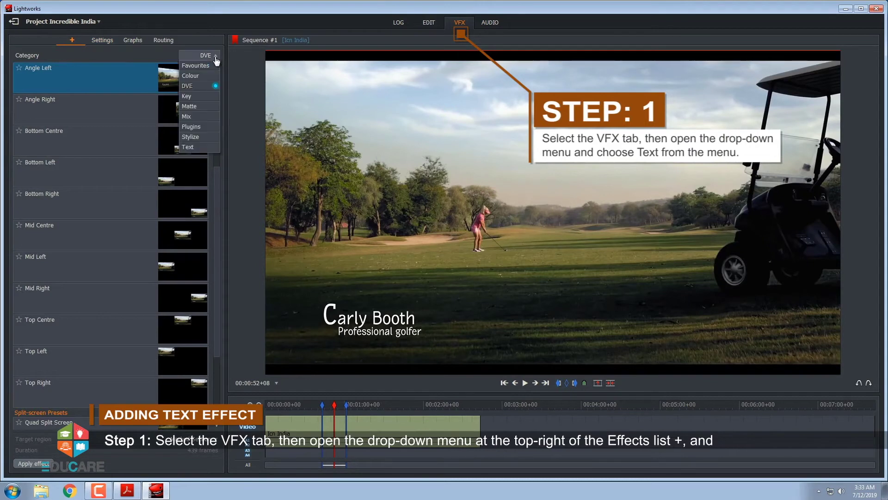
left_click(207, 147)
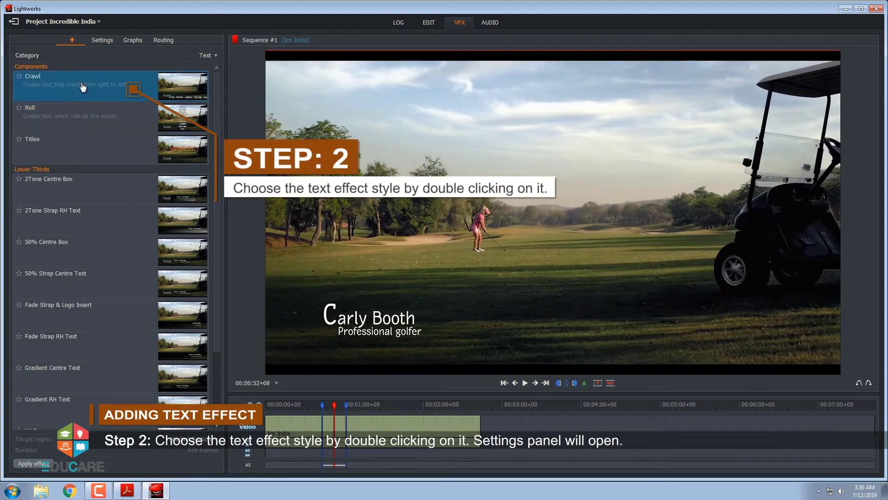
double_click(83, 88)
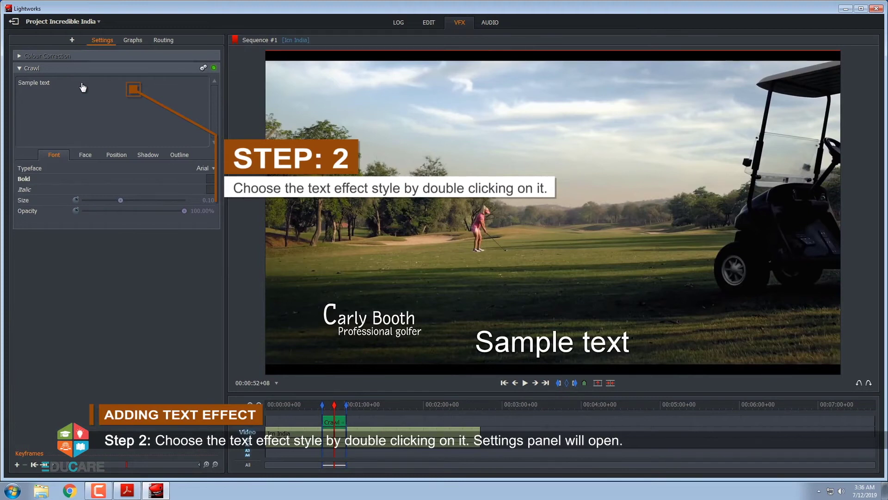
Replace 'Sample text' with 'Incredible India' and play the sequence to preview the crawl.
left_click(20, 84)
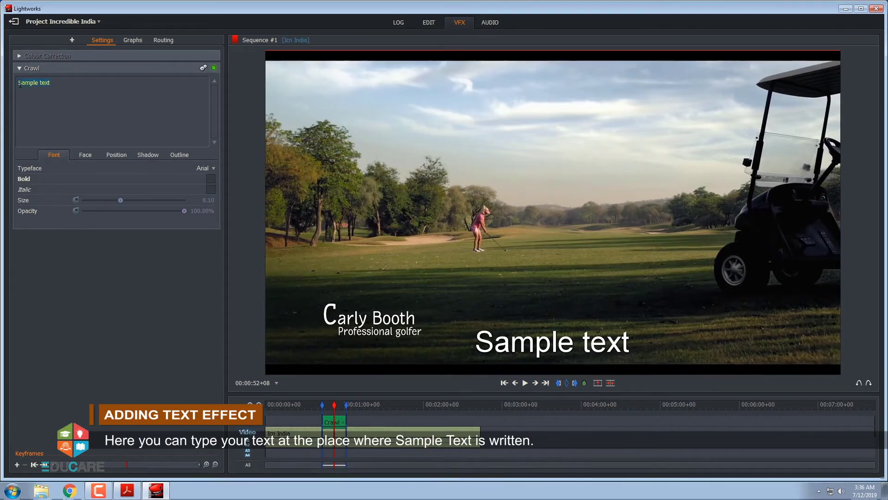
type("Incredible India")
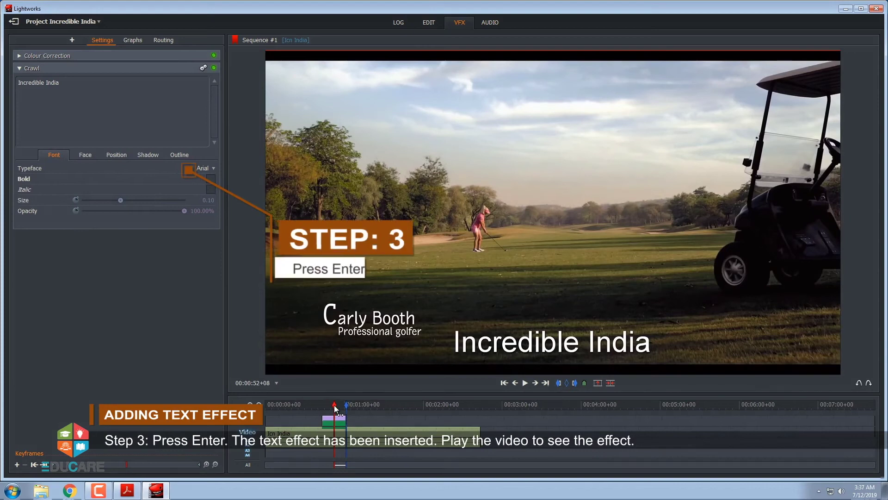
left_click(327, 406)
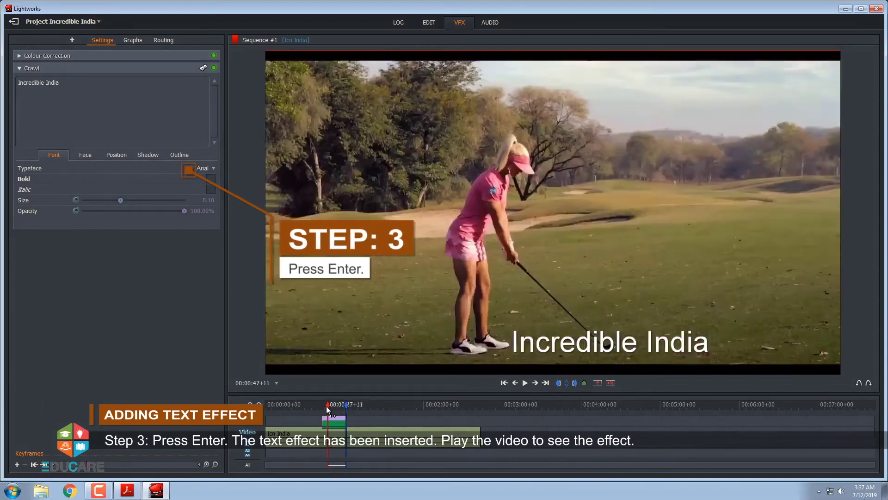
left_click(320, 408)
key("space")
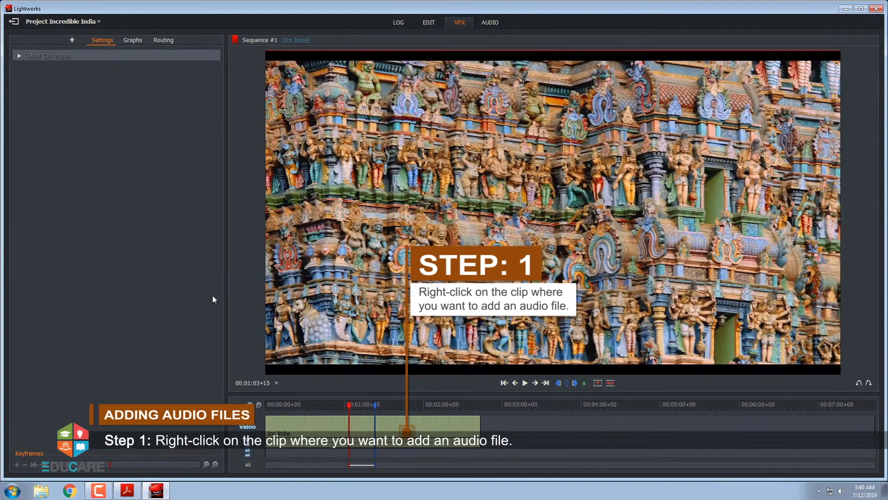
Add an audio track to Sequence #1 through the timeline's Tracks commands.
right_click(416, 443)
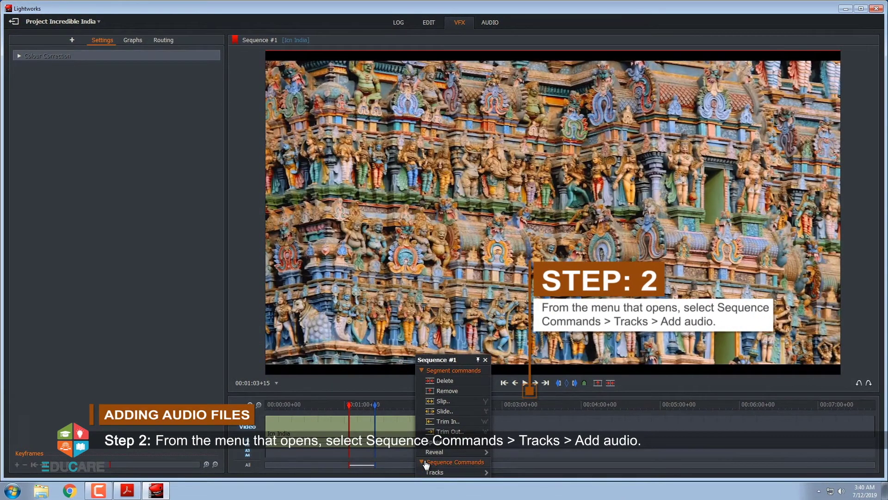
left_click(431, 471)
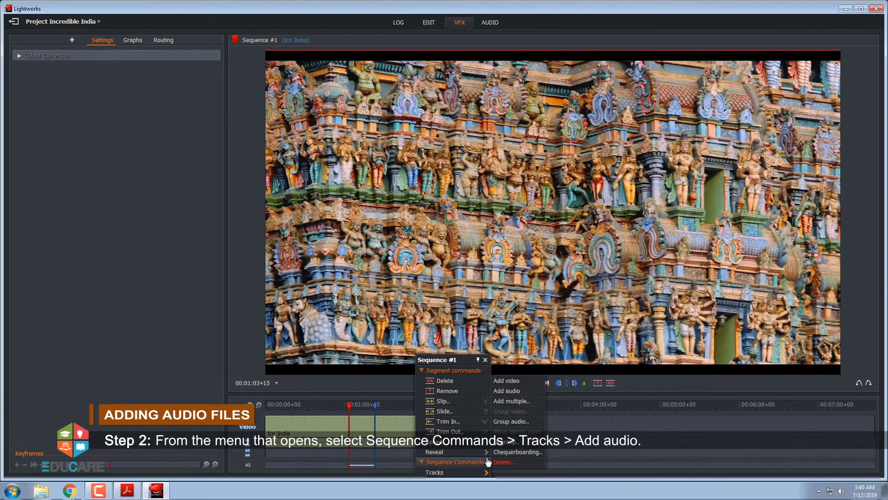
left_click(510, 395)
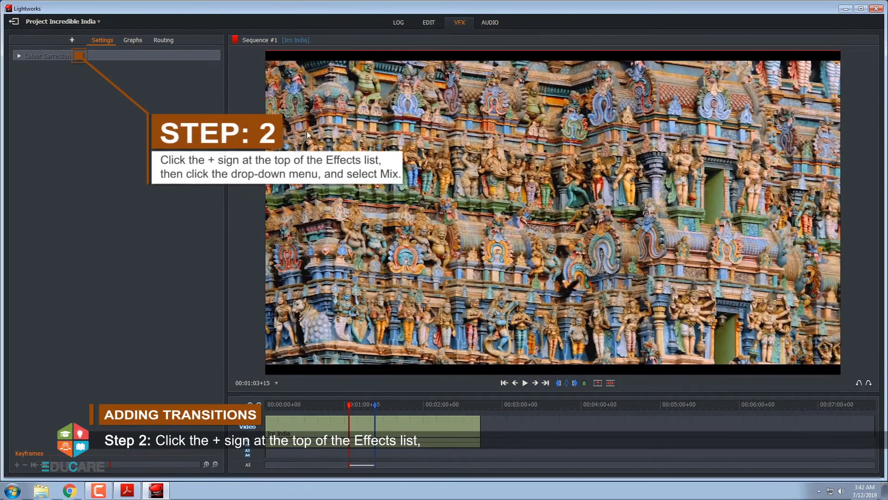
Apply a Dissolve transition from the Mix category to the clip at the playhead.
left_click(73, 41)
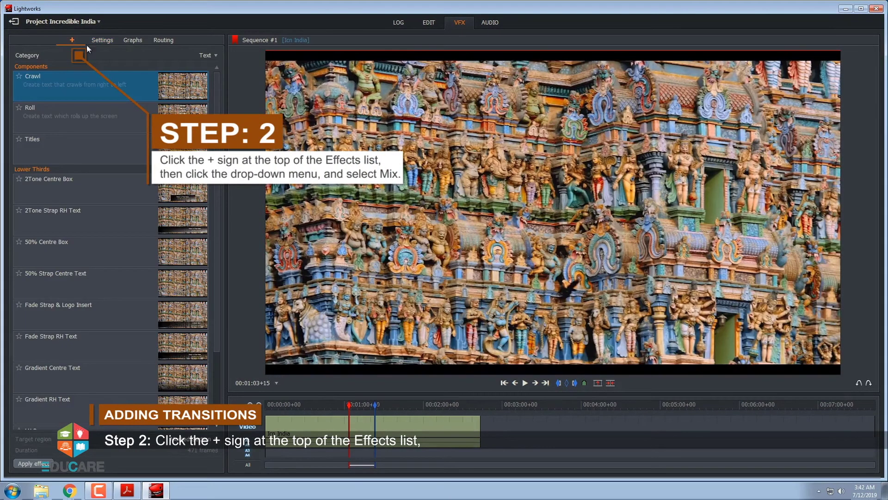
left_click(214, 59)
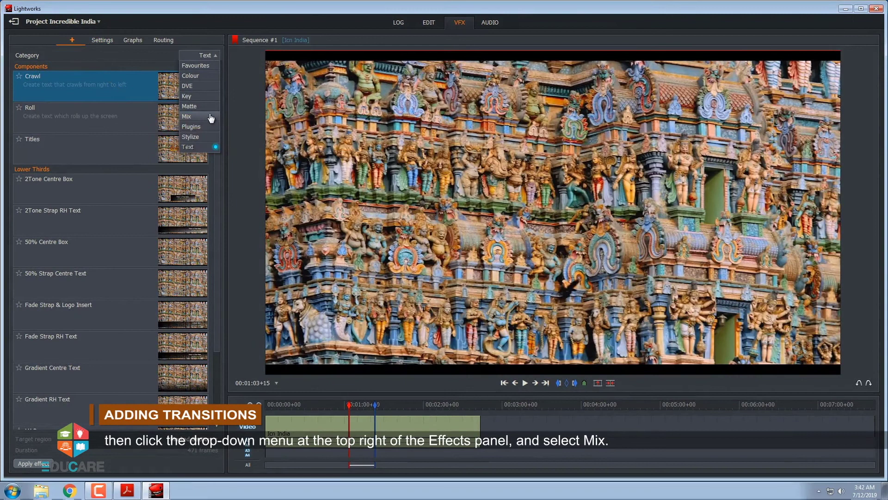
left_click(211, 118)
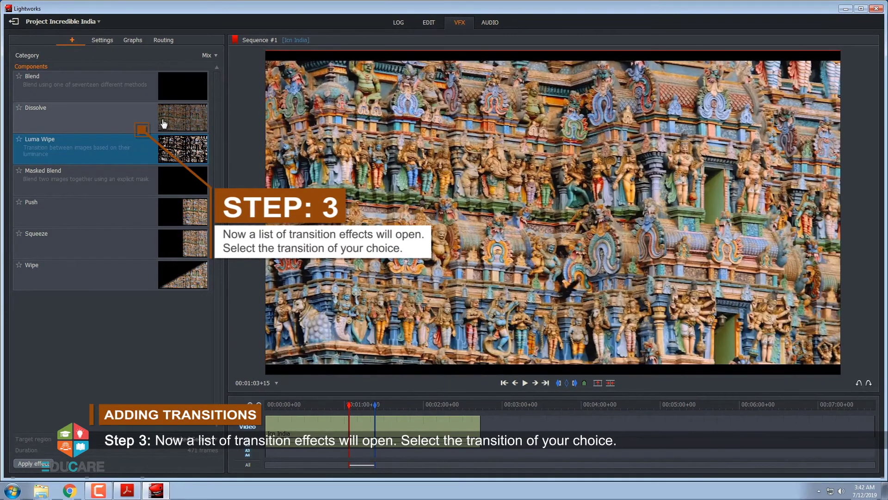
left_click(115, 122)
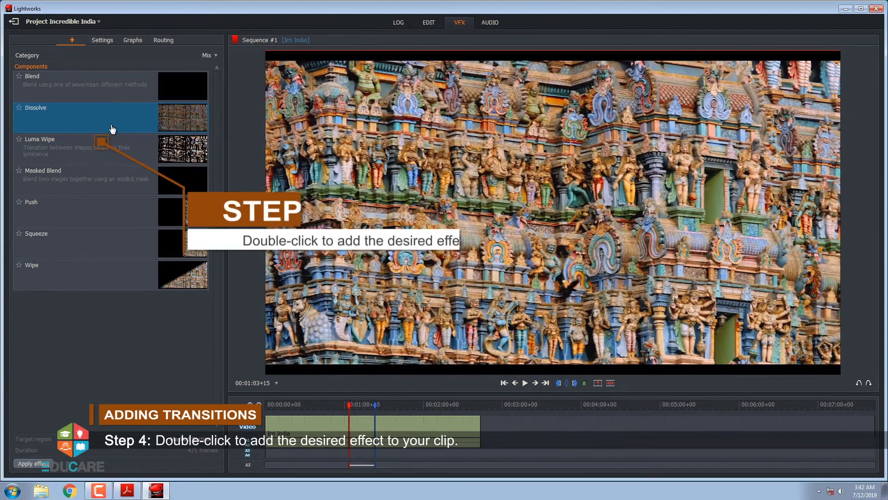
left_click(32, 463)
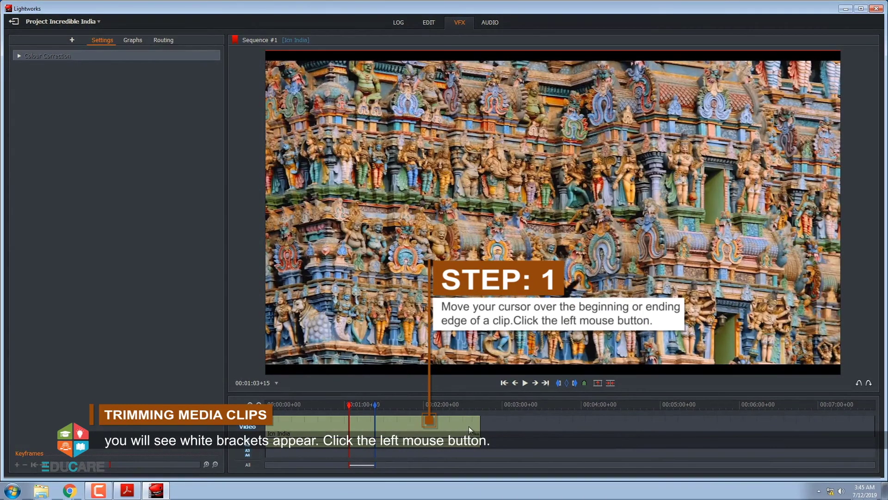
mouse_move(474, 427)
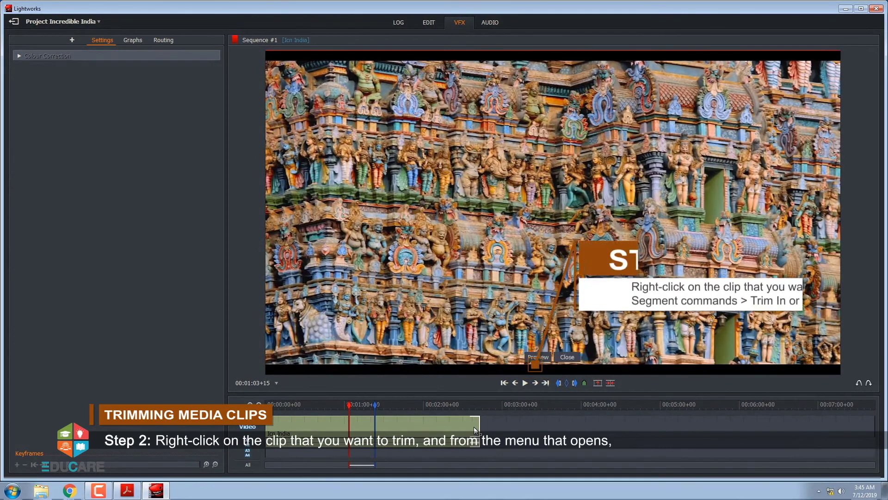
left_click(474, 426)
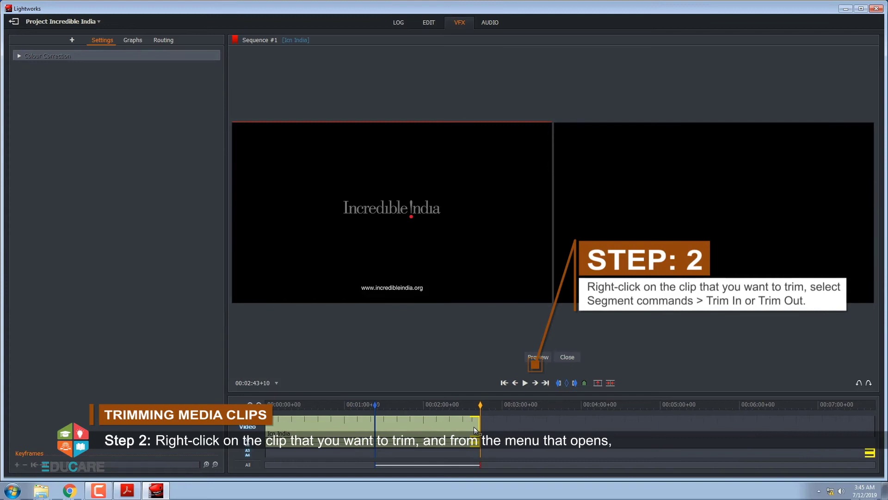
Trim the India clip at its end edit point, close the trim view, and move the mark earlier.
right_click(473, 426)
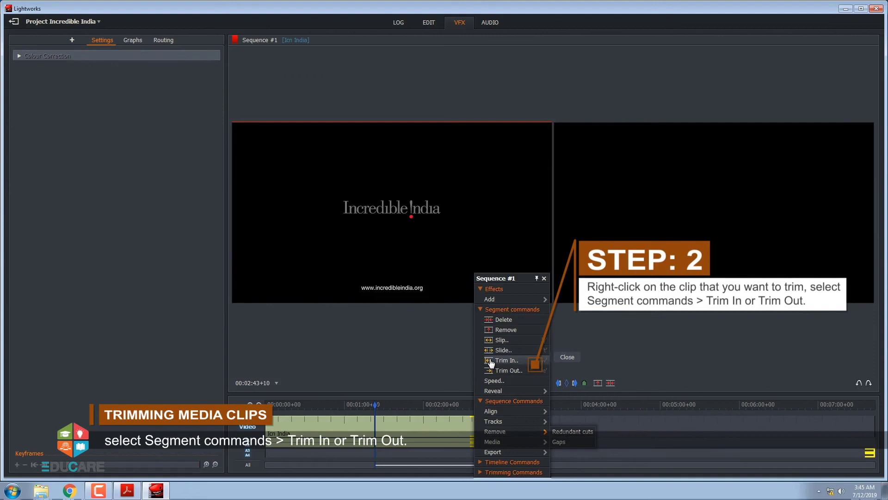
left_click(492, 361)
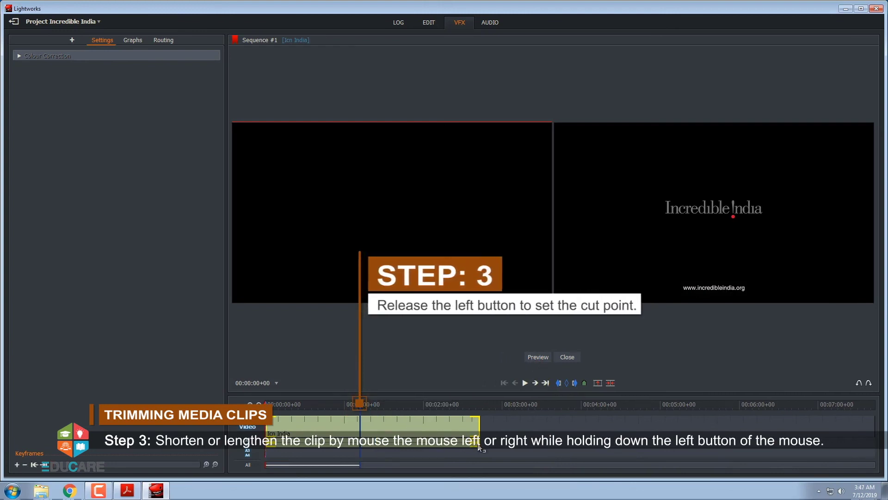
left_click(480, 447)
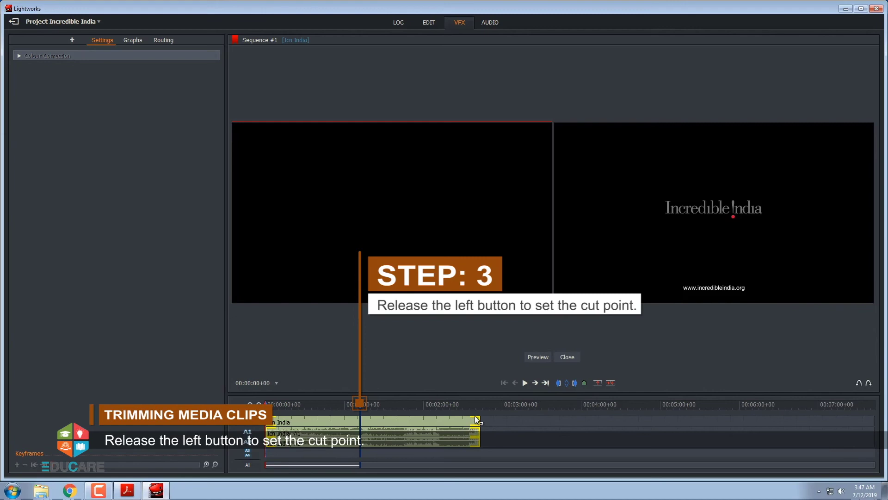
left_click(569, 358)
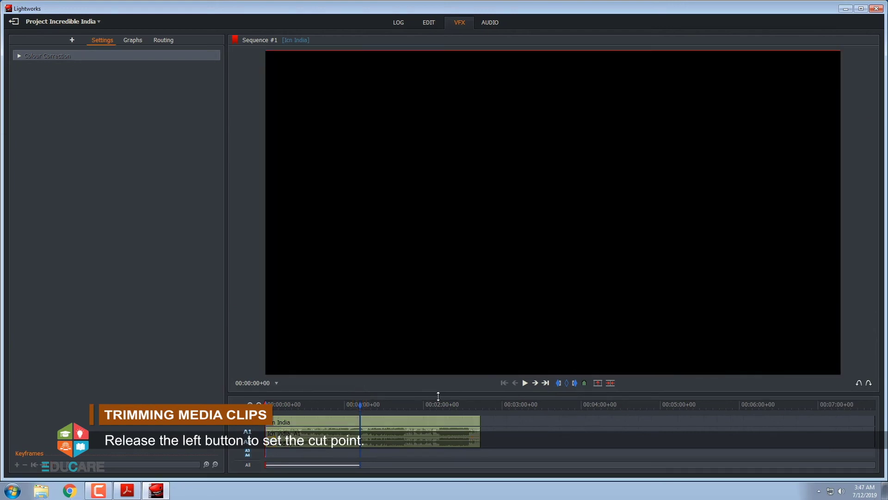
left_click_drag(359, 405, 342, 406)
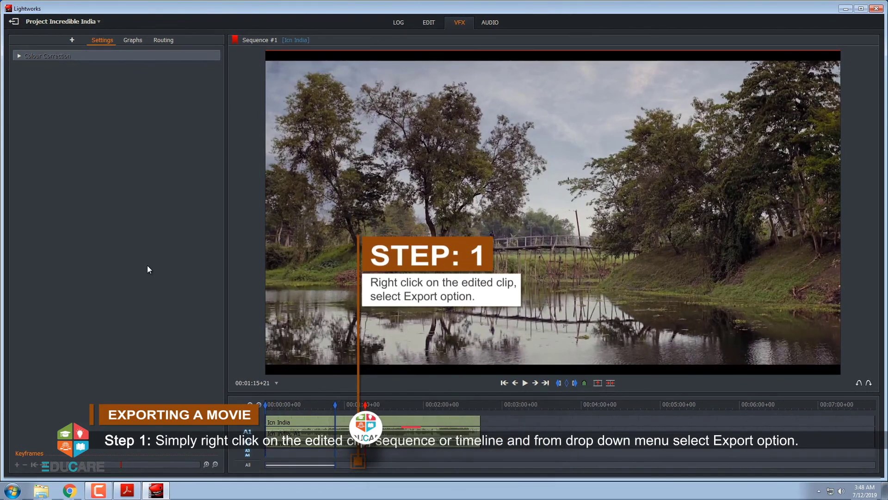
Choose H.264/MP4 (Free) from the sequence's Export options.
right_click(305, 421)
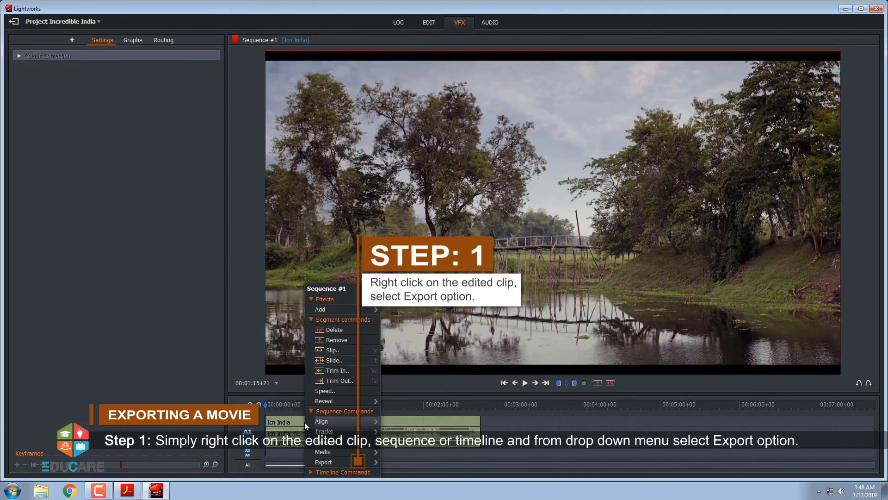
mouse_move(305, 422)
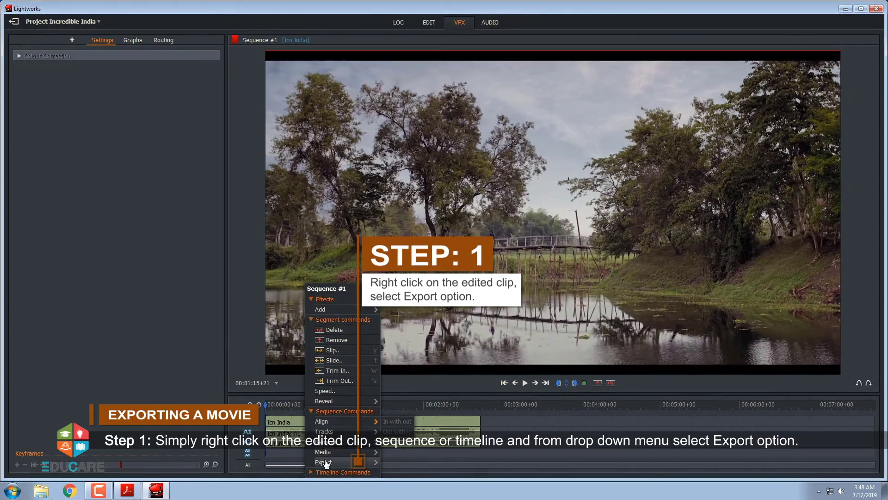
left_click(326, 462)
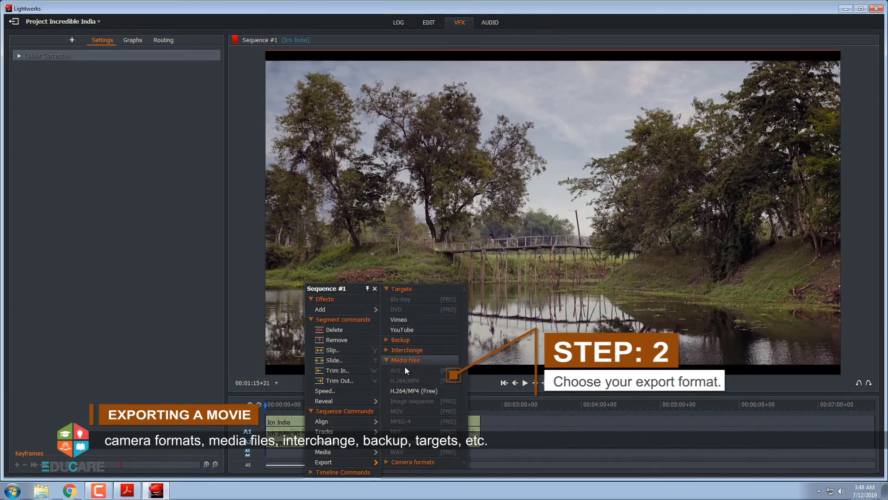
left_click(407, 392)
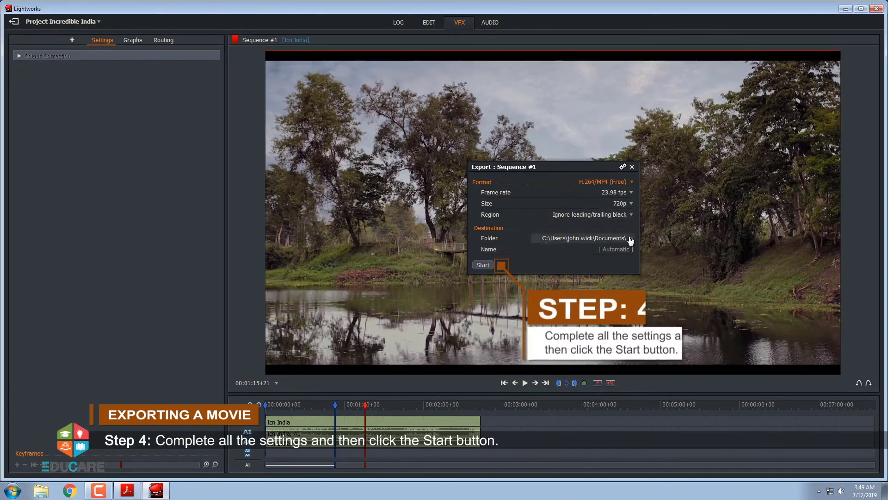
Set the export destination to a new 'india' folder in the home folder and start the export.
left_click(583, 238)
left_click(253, 139)
left_click(309, 185)
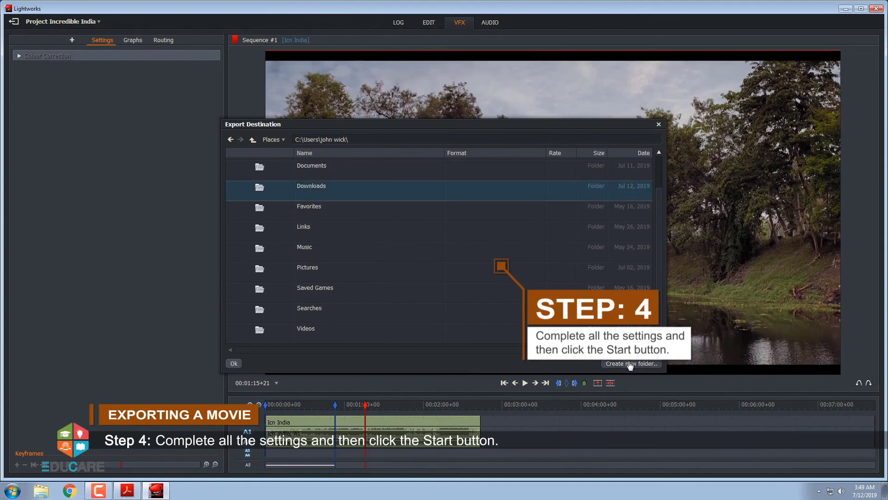
left_click(631, 363)
type("india")
left_click(421, 258)
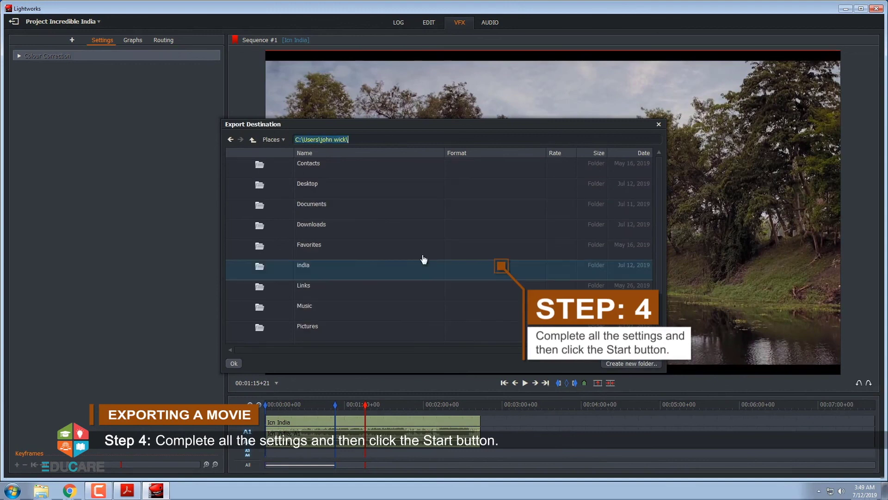
left_click(234, 363)
left_click(483, 269)
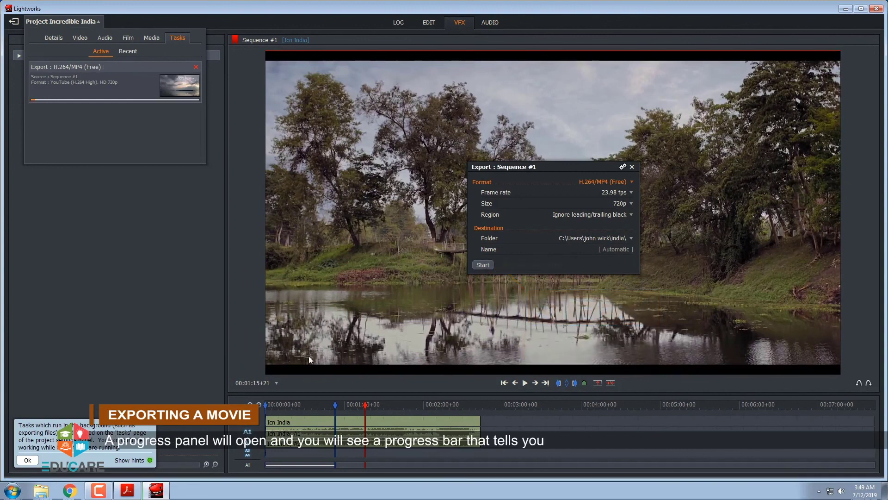
left_click(37, 459)
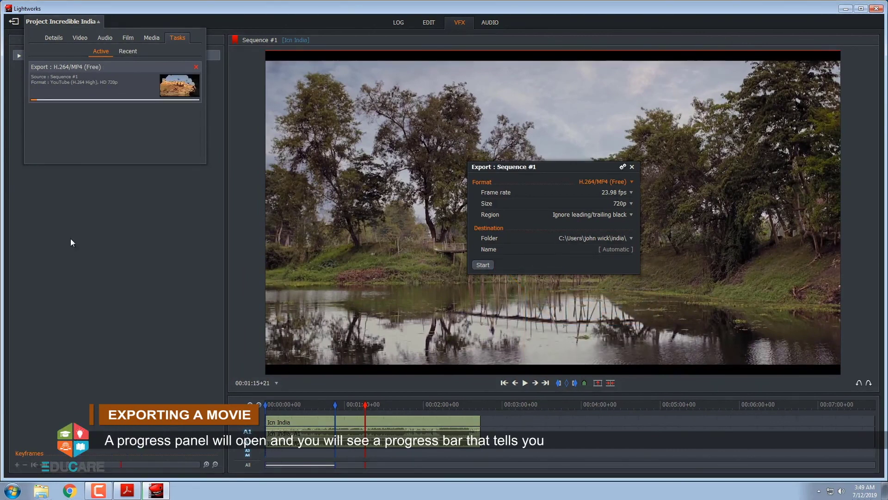